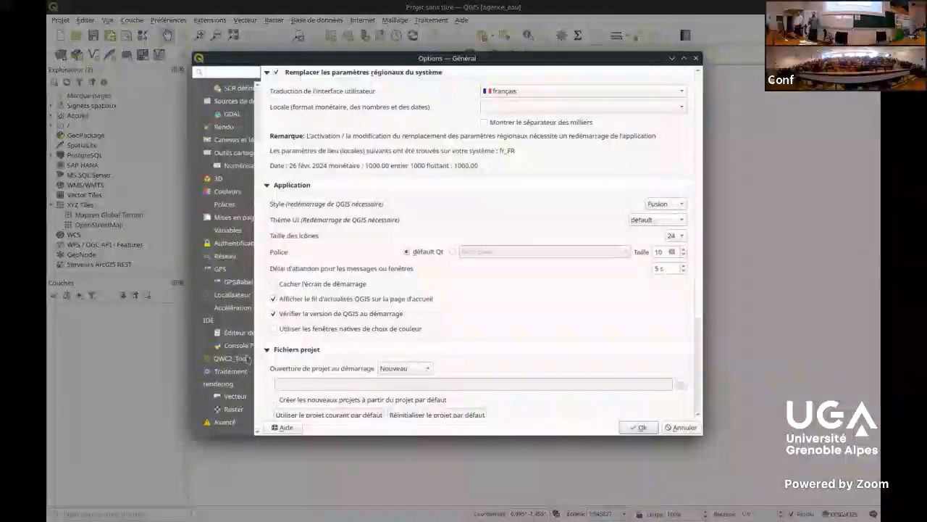
In the QWC2_Tools options, set the authentication service to OIDC and choose the qwc2_oauth2 (OAuth2) configuration
left_click(239, 358)
left_click(536, 106)
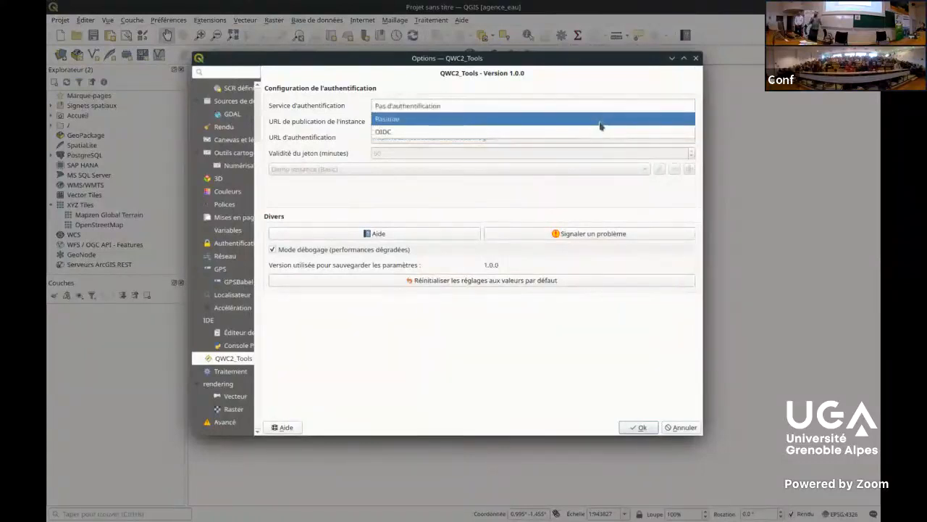
left_click(598, 132)
left_click(522, 138)
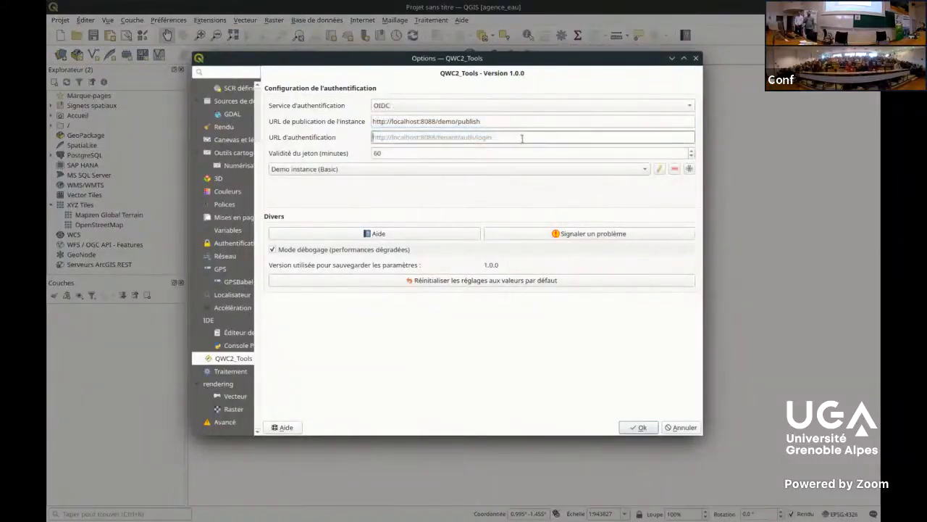
left_click(398, 152)
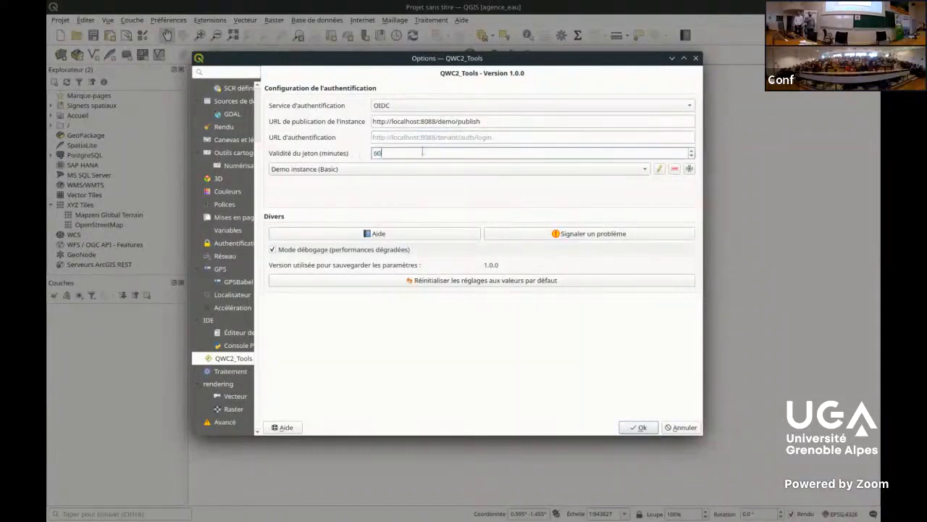
left_click(380, 171)
left_click(388, 172)
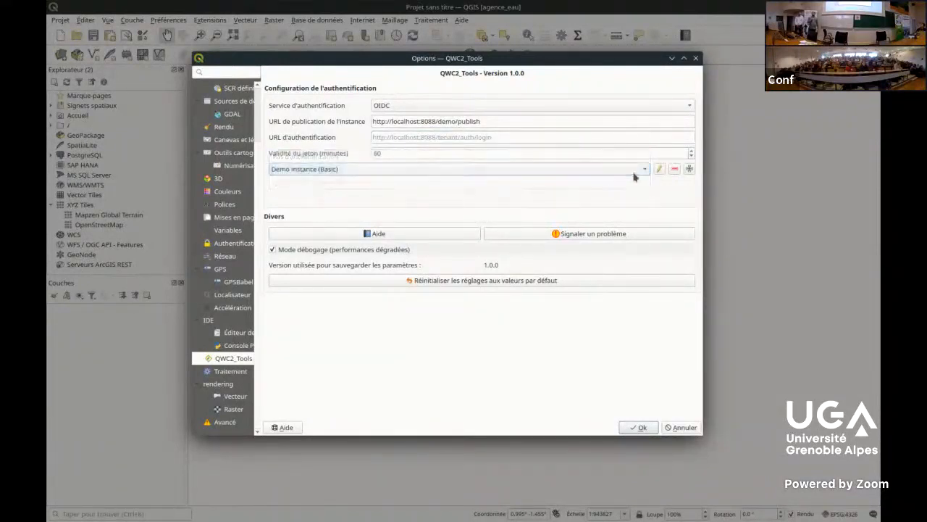
left_click(644, 172)
left_click(640, 182)
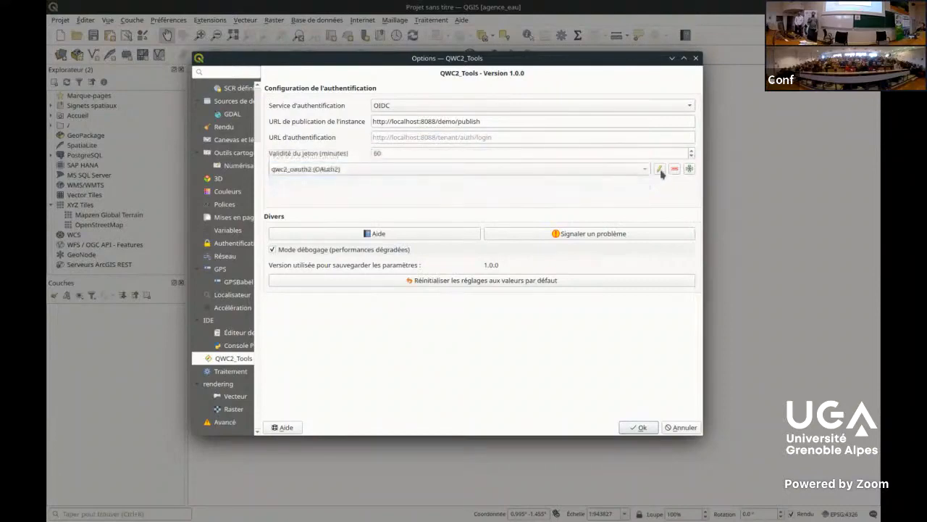
View the edit form of the qwc2_oauth2 configuration and the form for a new authentication configuration, closing each without saving
left_click(659, 168)
left_click(674, 75)
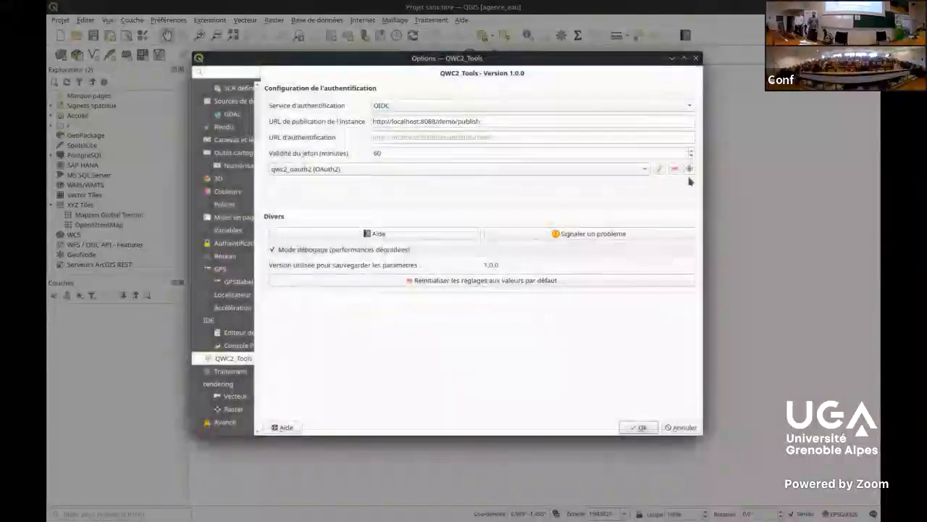
left_click(690, 170)
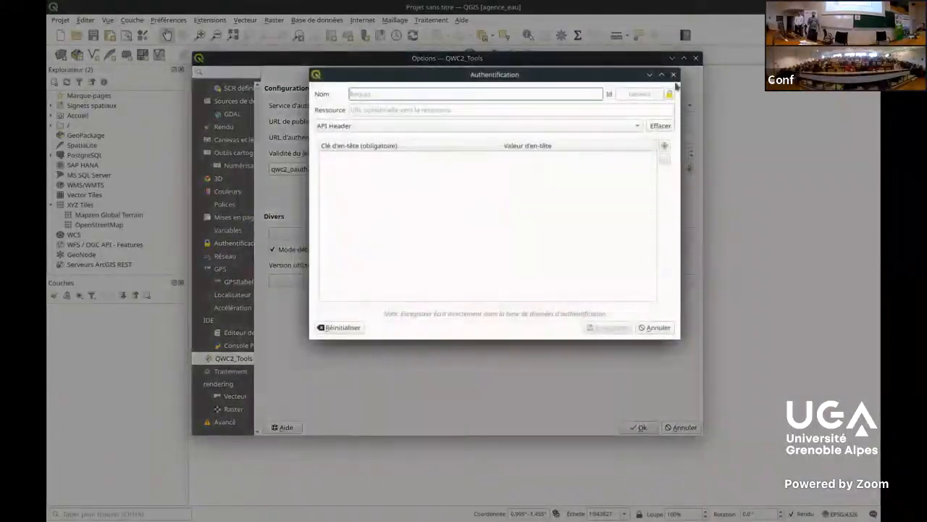
left_click(676, 79)
Set the authentication service to Pas d'authentification, highlight the instance publication URL, and leave the options without saving
left_click(442, 105)
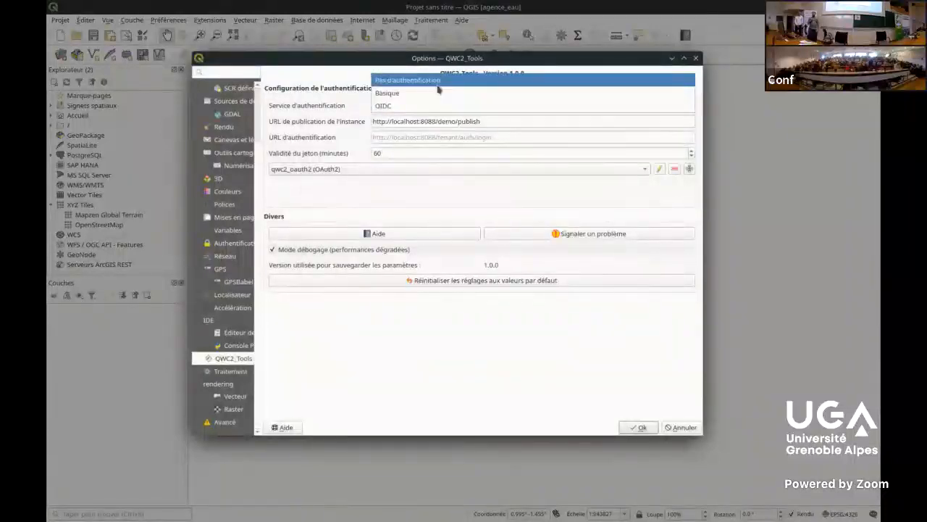
left_click(439, 81)
left_click_drag(482, 122, 324, 119)
left_click(407, 121)
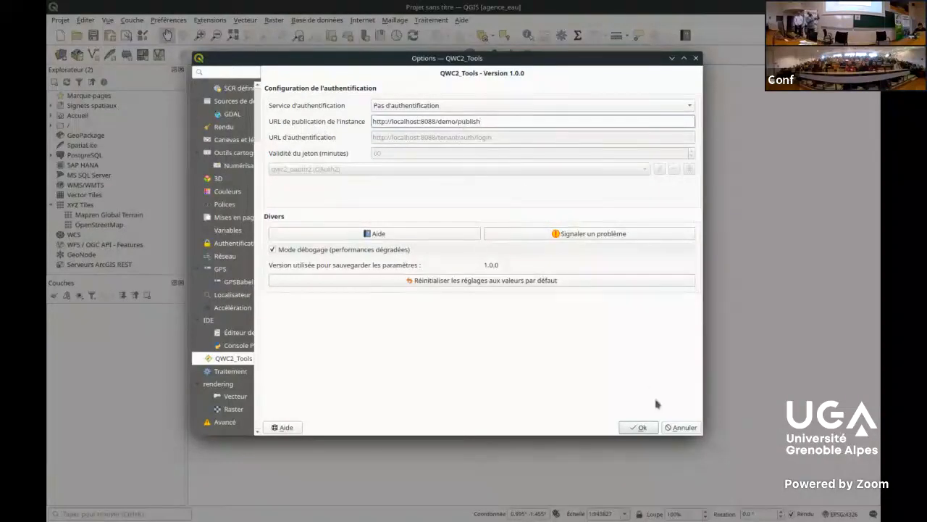
left_click(669, 428)
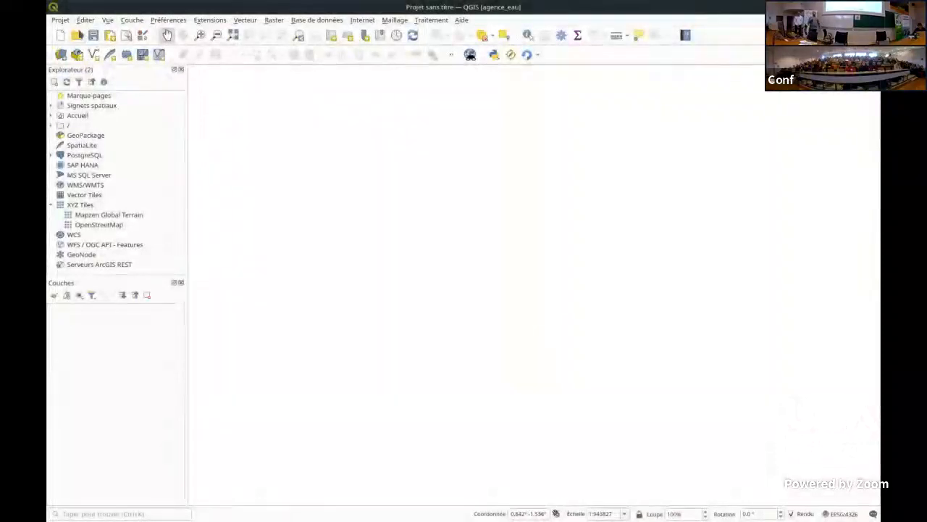
View the QWC2 configuration and the panel for managing and publishing projects, and close the panel
left_click(60, 20)
mouse_move(142, 165)
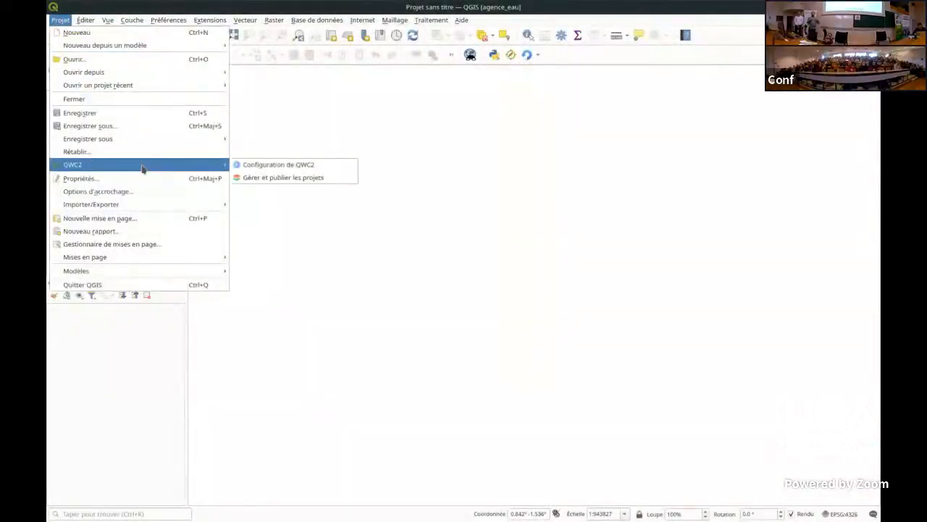
left_click(343, 168)
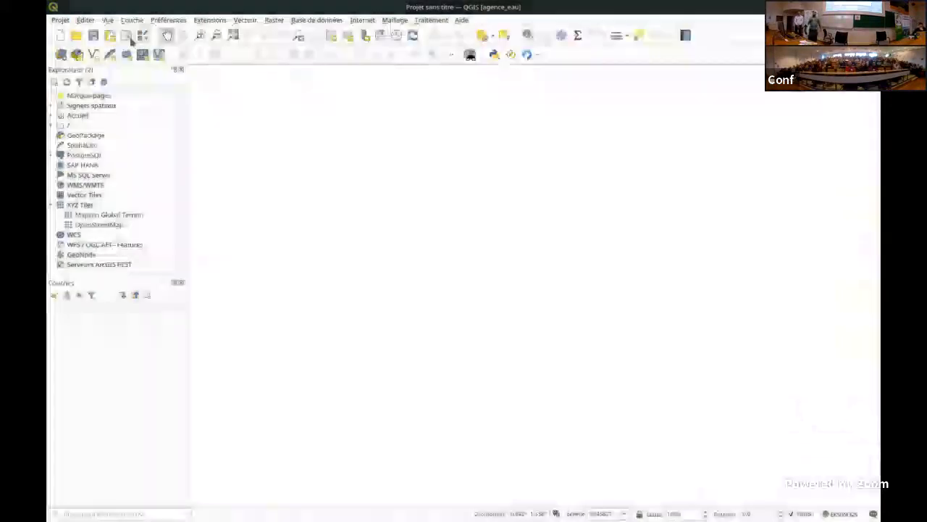
left_click(59, 20)
mouse_move(182, 165)
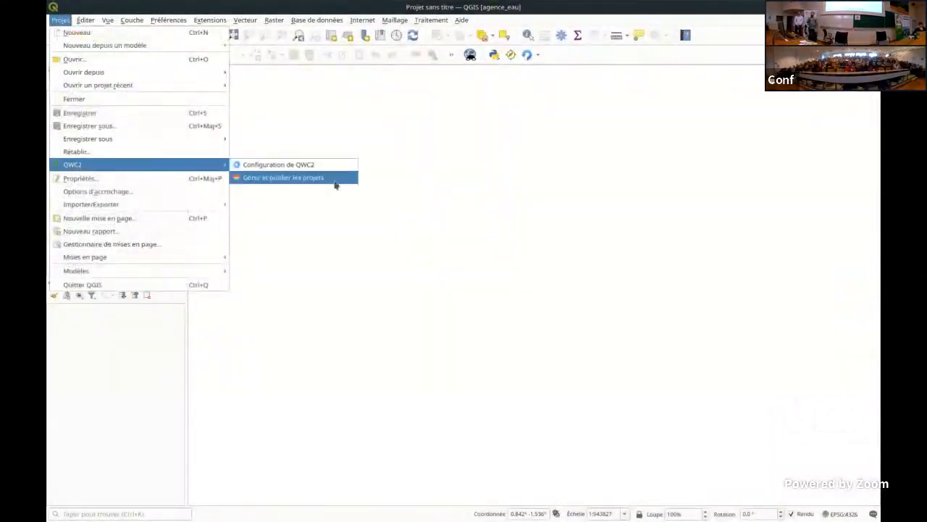
left_click(292, 179)
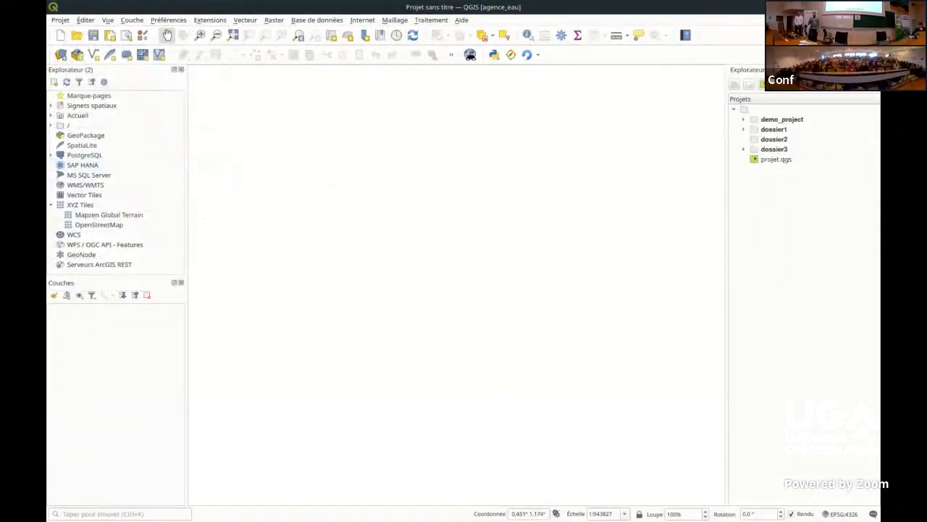
left_click(877, 69)
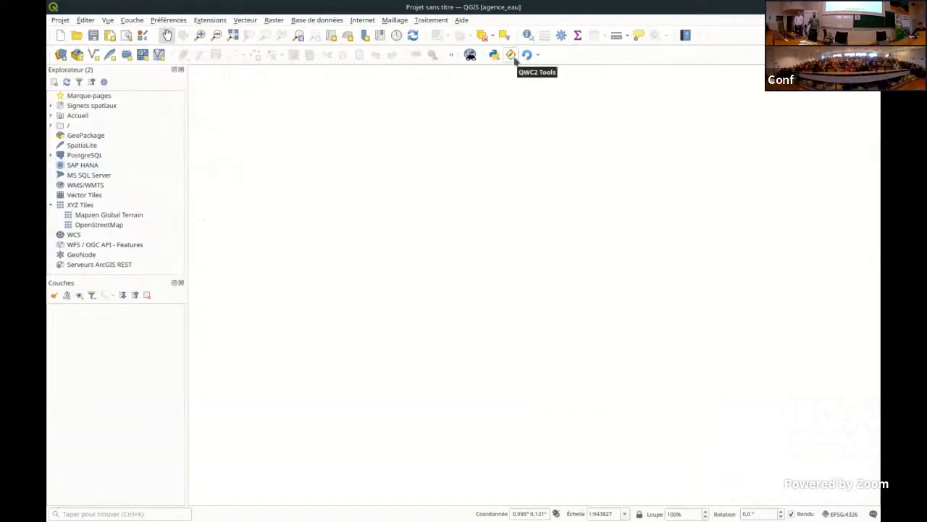
Show the QWC2 Tools project explorer and check the plugin settings from it, closing them without changes
left_click(513, 55)
left_click(514, 61)
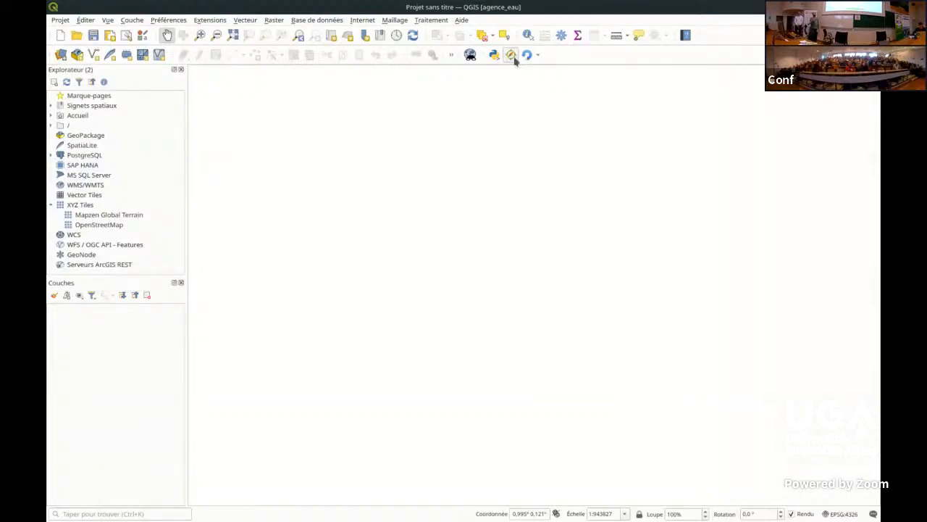
left_click(514, 58)
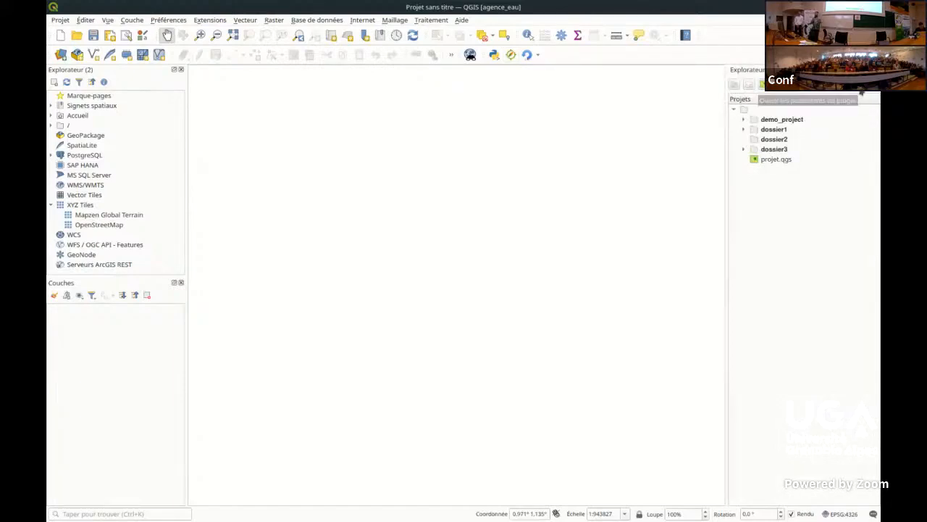
left_click(861, 93)
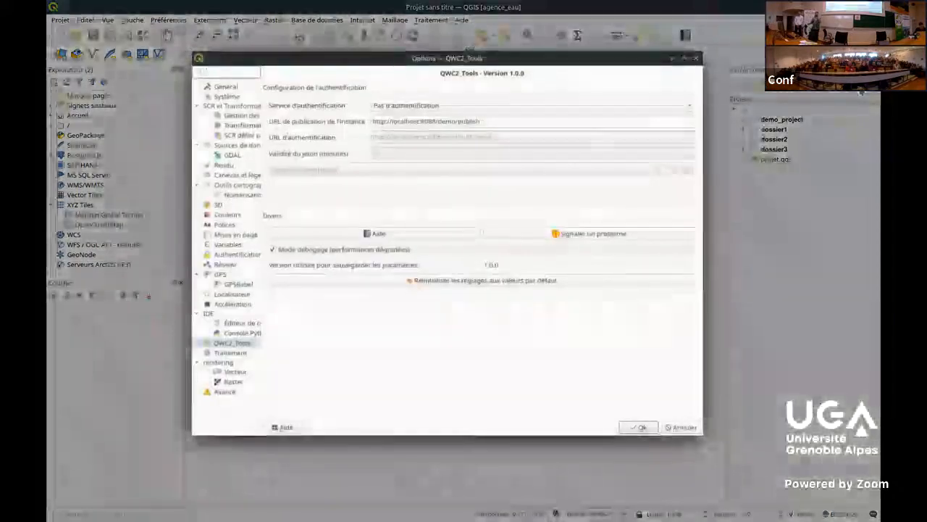
left_click(696, 58)
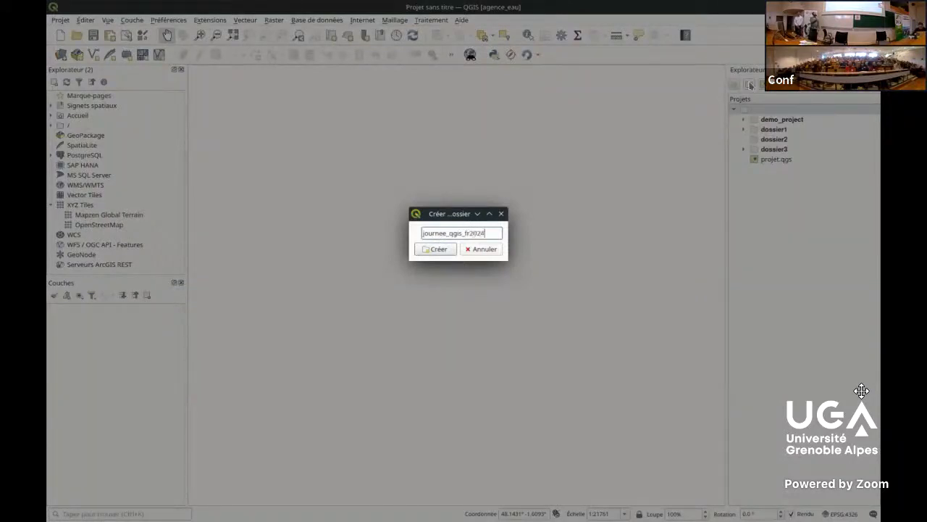
Create the folder journee_qgis_fr2024 at the root of the QWC2 project tree and select it
left_click(449, 252)
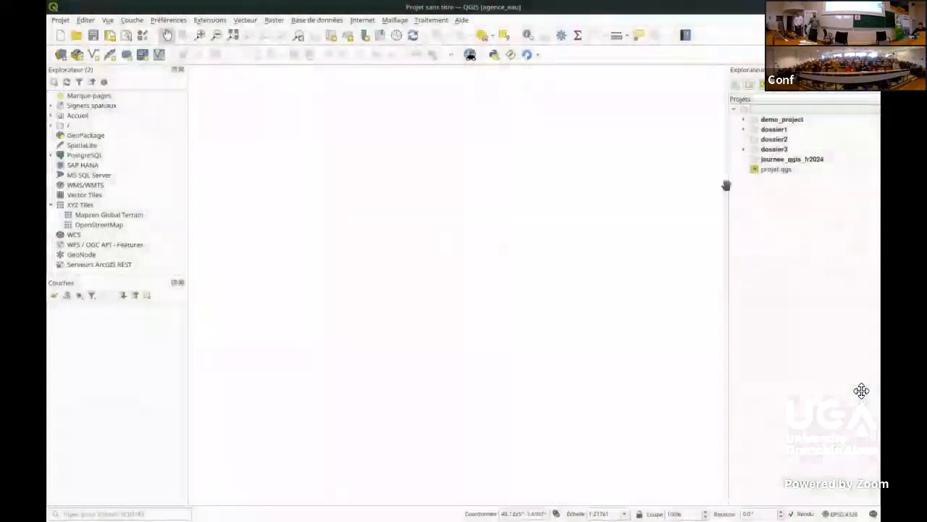
left_click(807, 160)
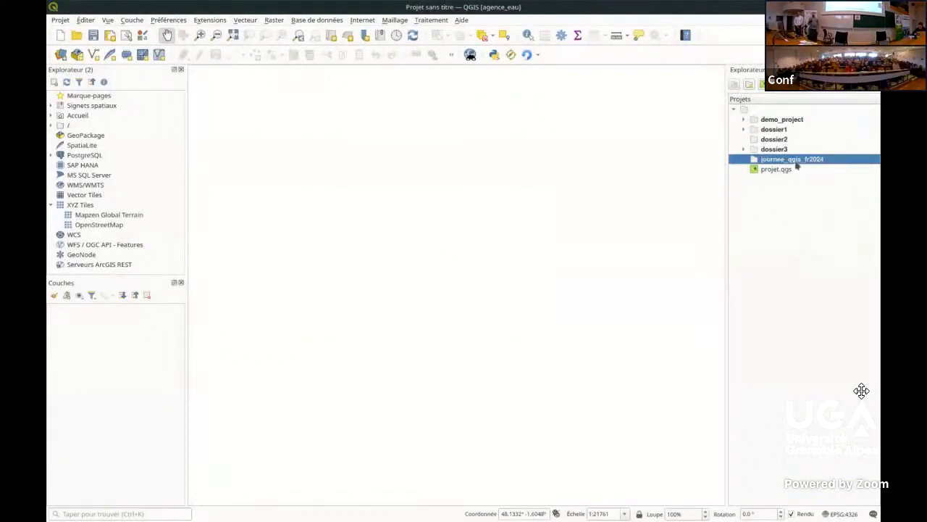
Open the recent project ailway_paris.qgz containing the railway station and line layers
left_click(61, 19)
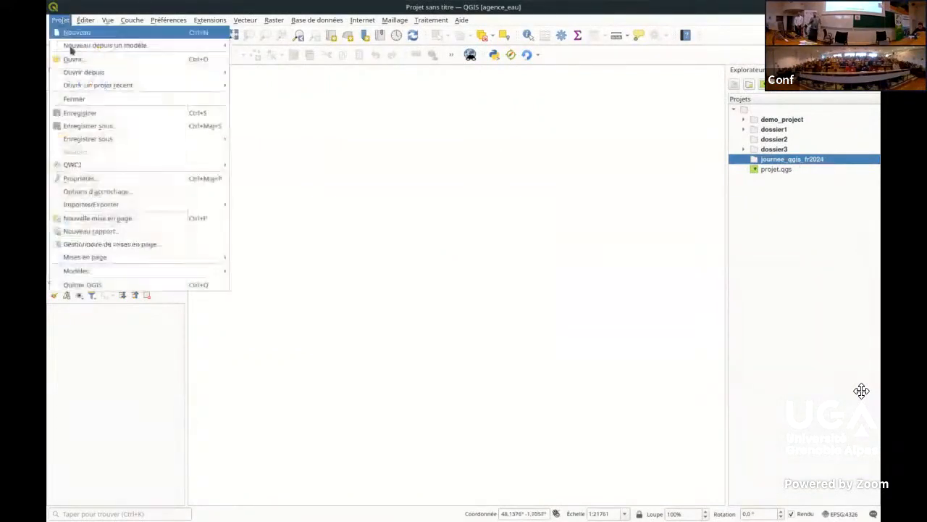
mouse_move(98, 85)
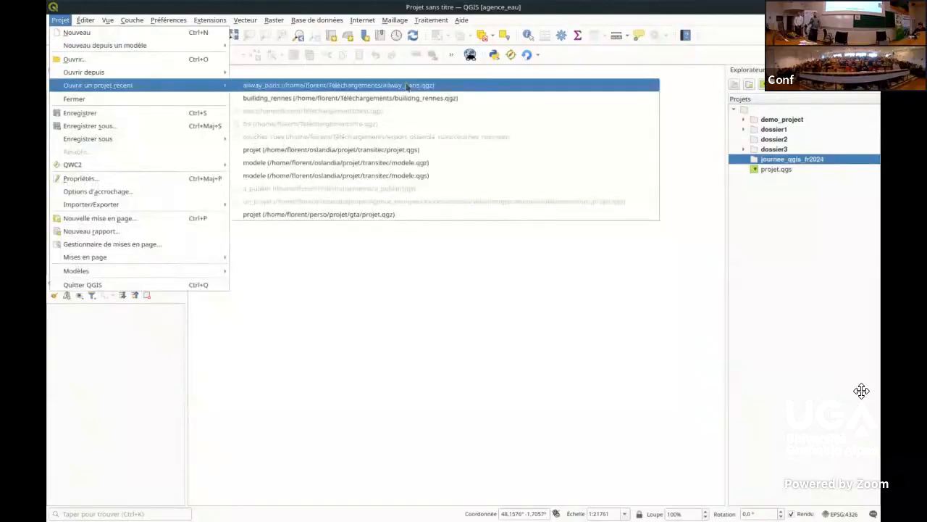
left_click(389, 84)
scroll(512, 279, "down", 2)
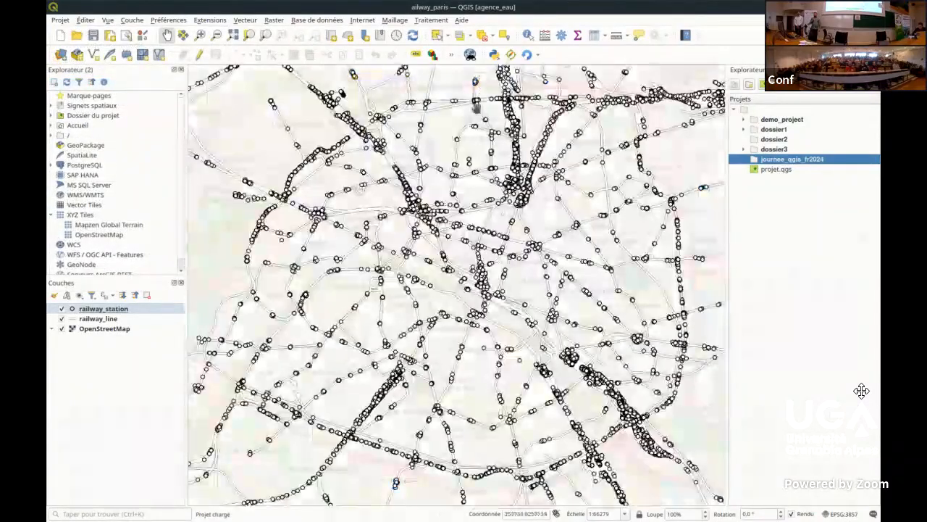
scroll(512, 279, "up", 2)
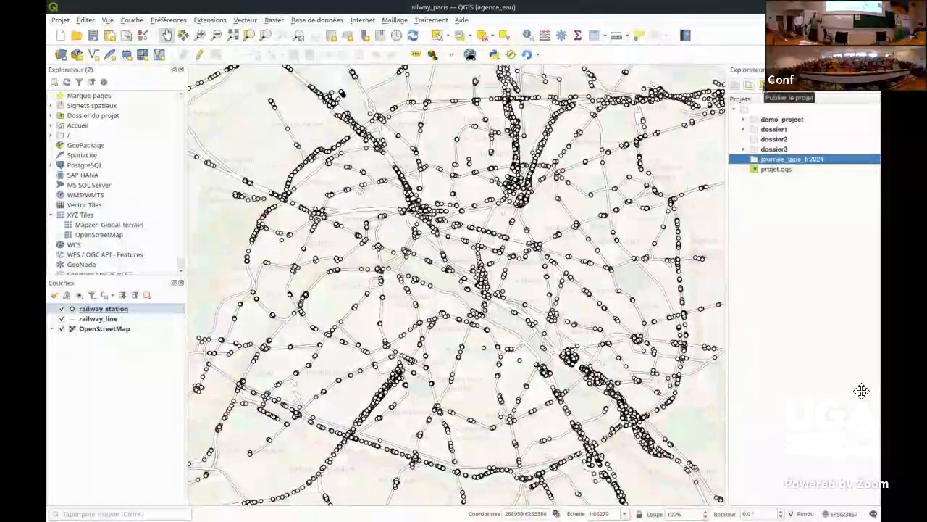
Publish the open project in the journee_qgis_fr2024 folder as rail_paris, and select the published file in that folder
left_click(763, 85)
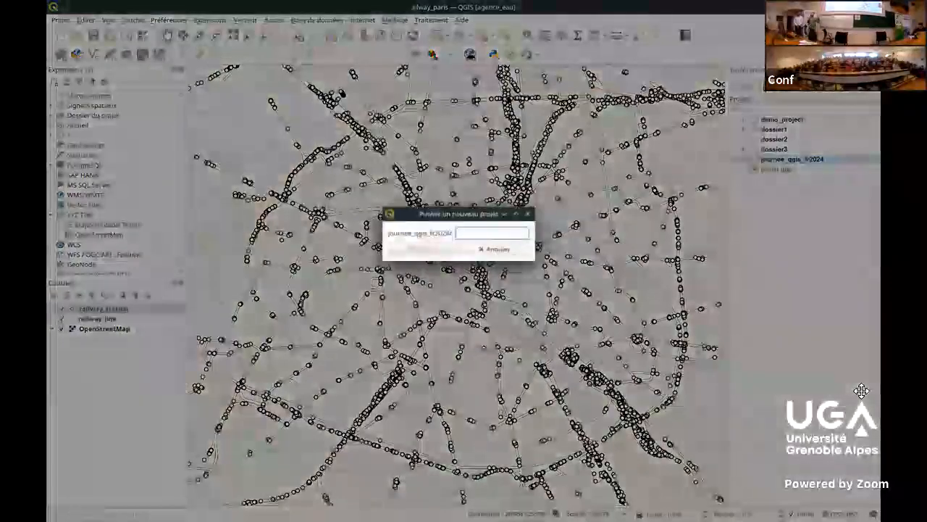
left_click(495, 249)
right_click(772, 160)
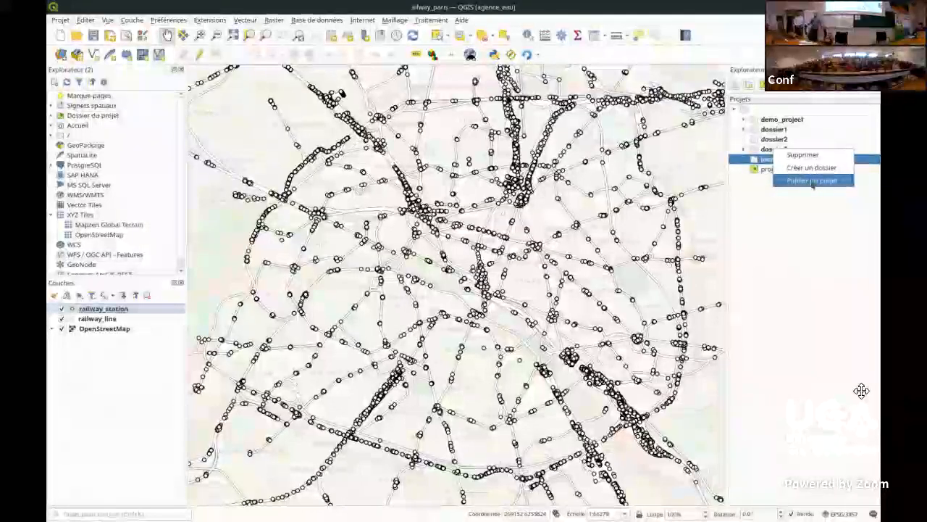
left_click(812, 182)
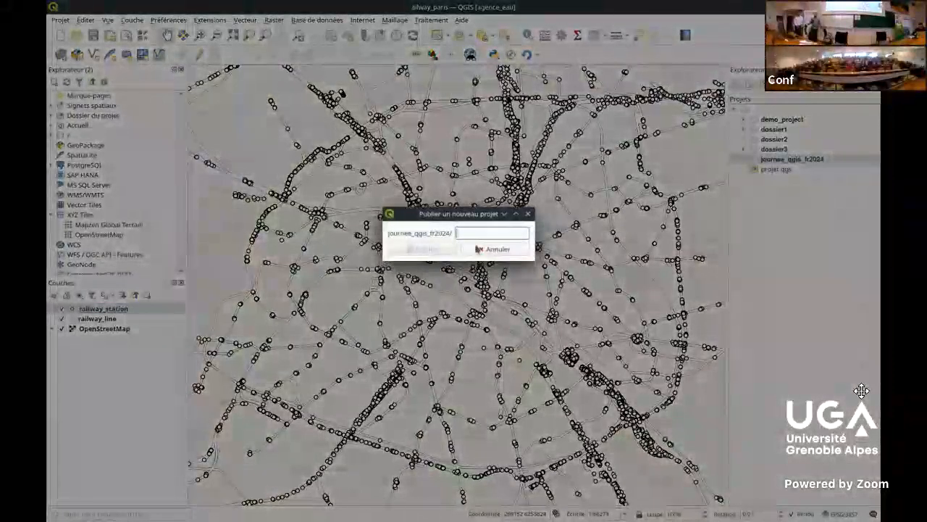
type("rail_paris")
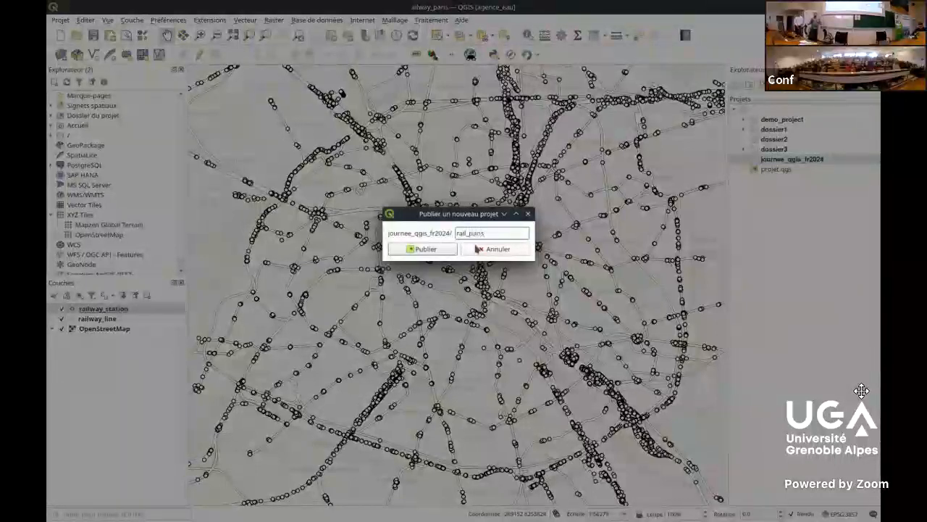
left_click(426, 252)
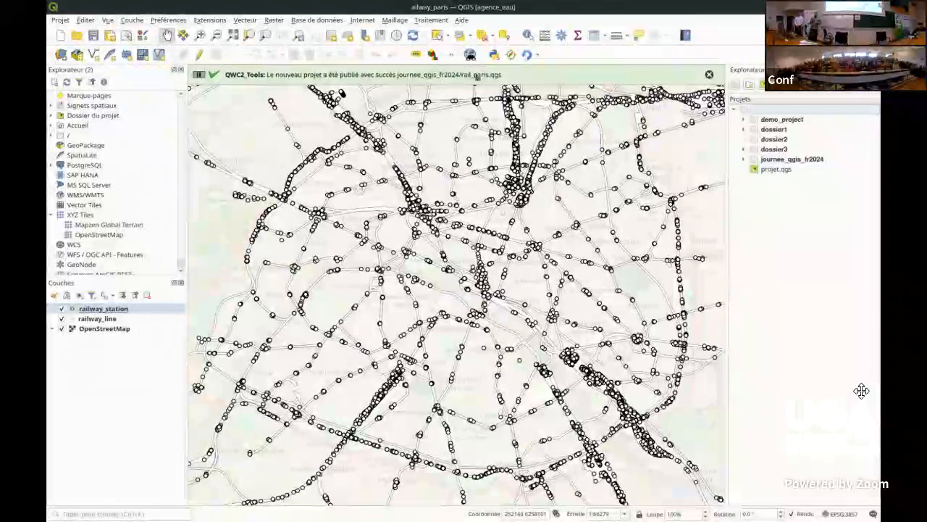
left_click(711, 76)
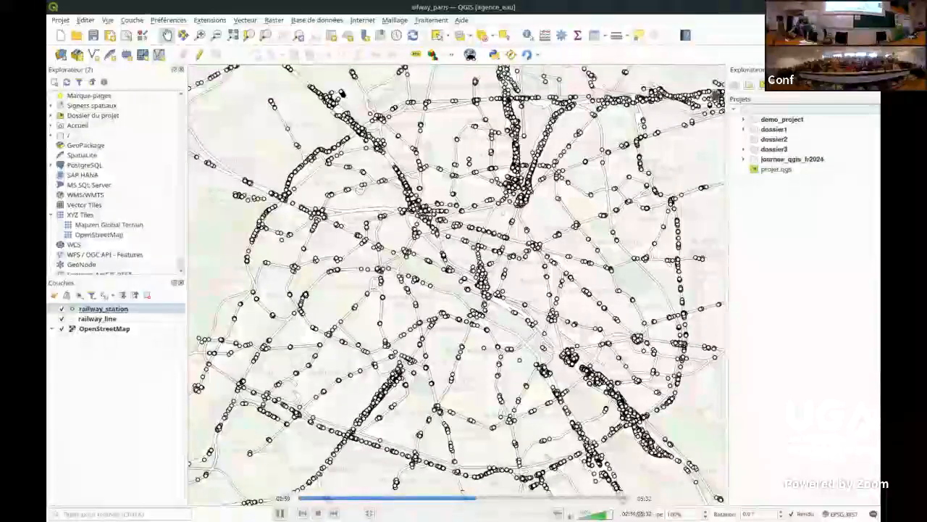
left_click(744, 159)
left_click(791, 170)
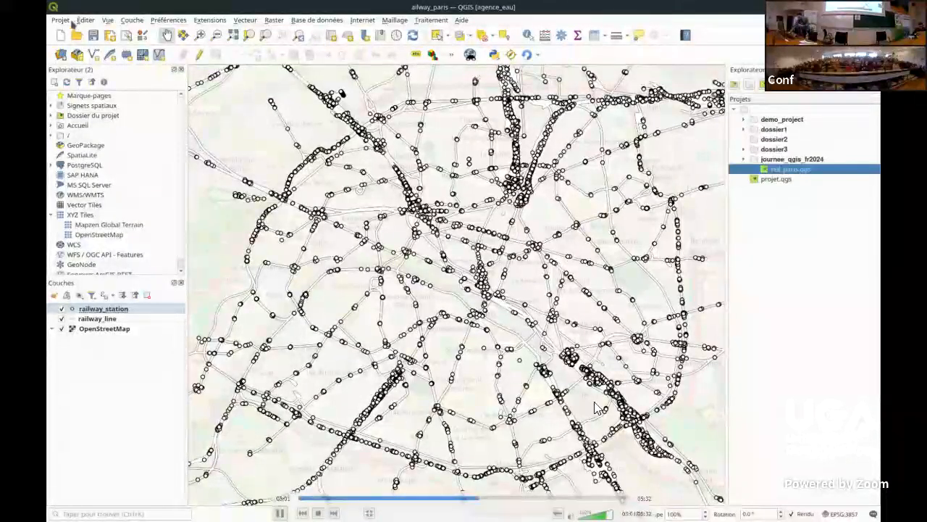
Start a new empty QGIS project
left_click(61, 20)
left_click(74, 34)
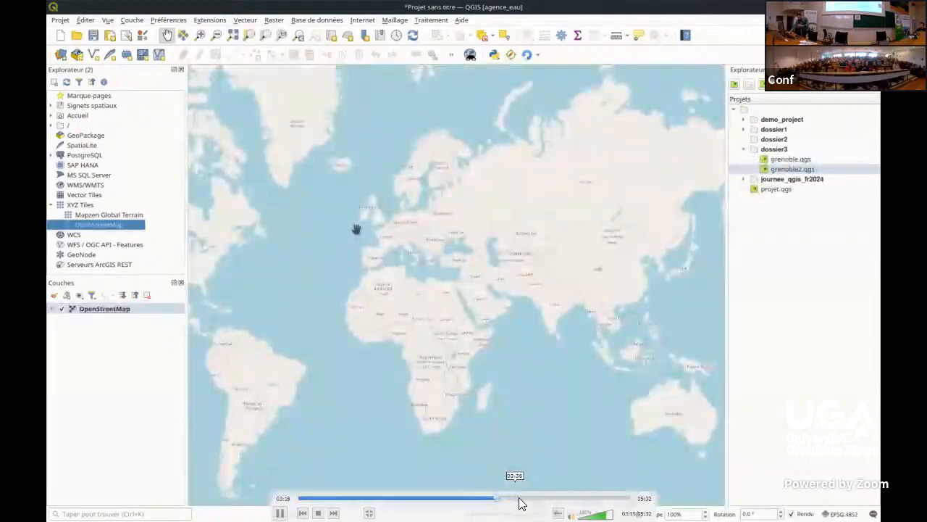
left_click(516, 499)
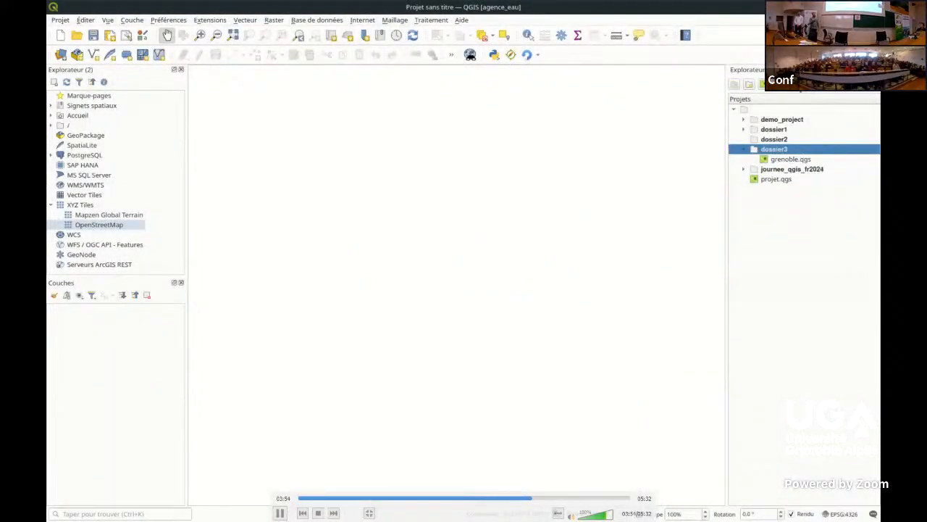
Delete the dossier3 folder from the QWC2 project tree together with everything it contains
left_click(797, 83)
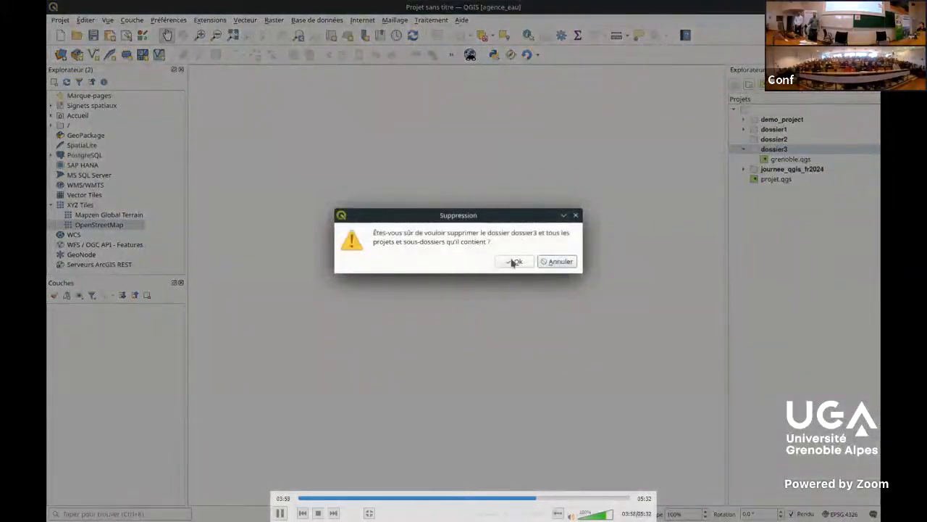
left_click(513, 263)
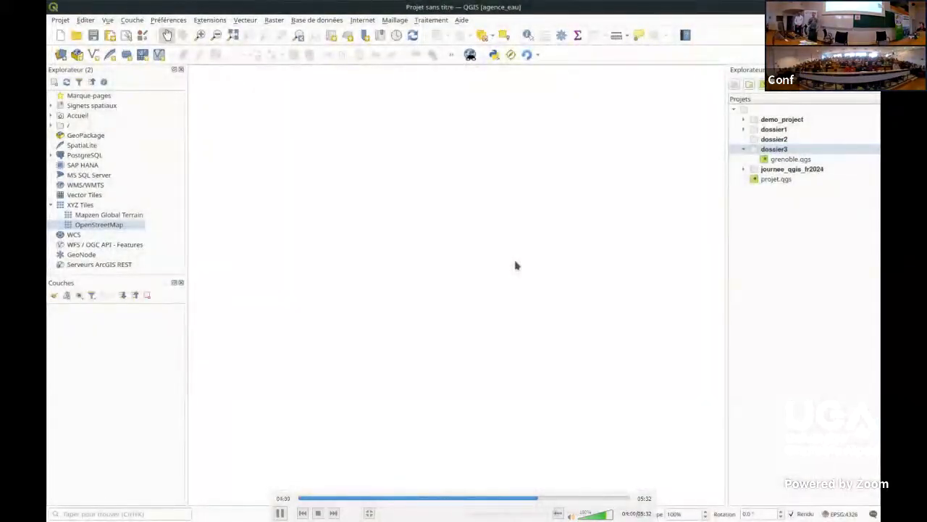
Move rail_paris.qgs out of the journee_qgis_fr2024 folder to the root of the project tree, and move it back into that folder
left_click(788, 150)
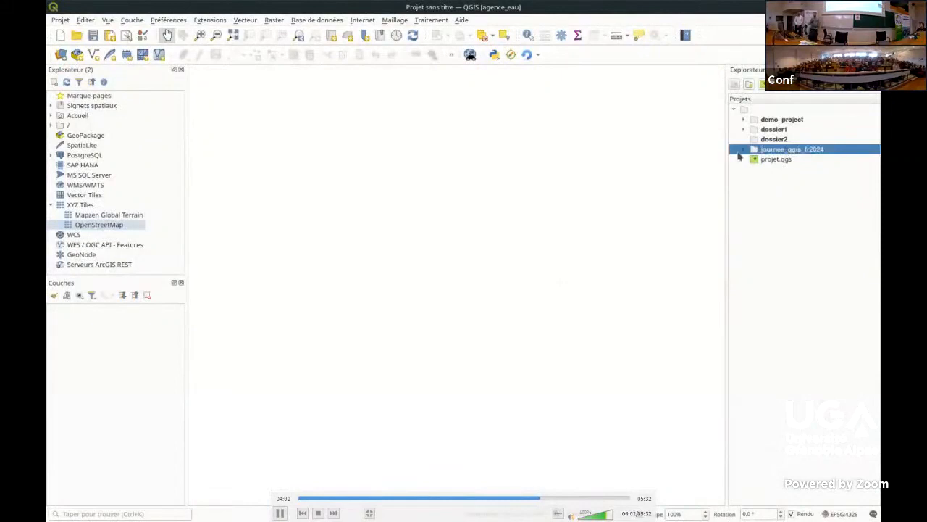
left_click(742, 150)
left_click(797, 159)
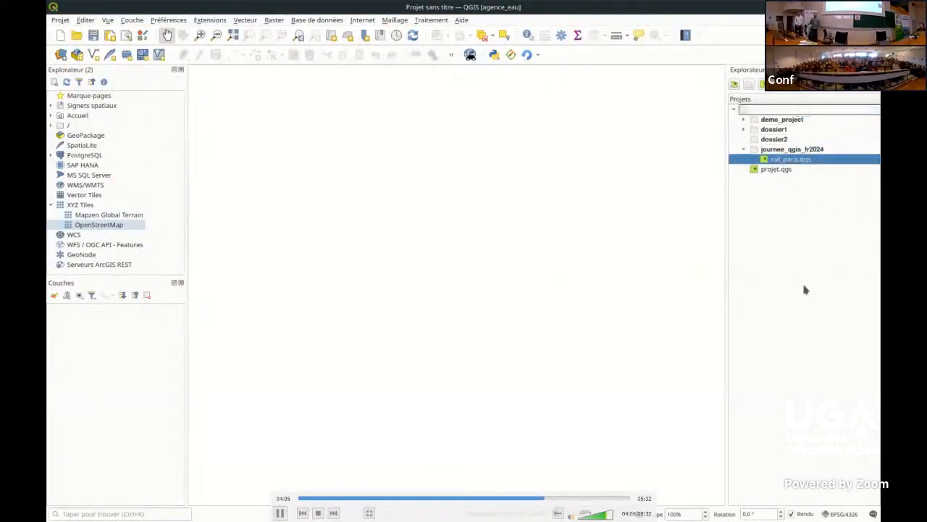
left_click(783, 171)
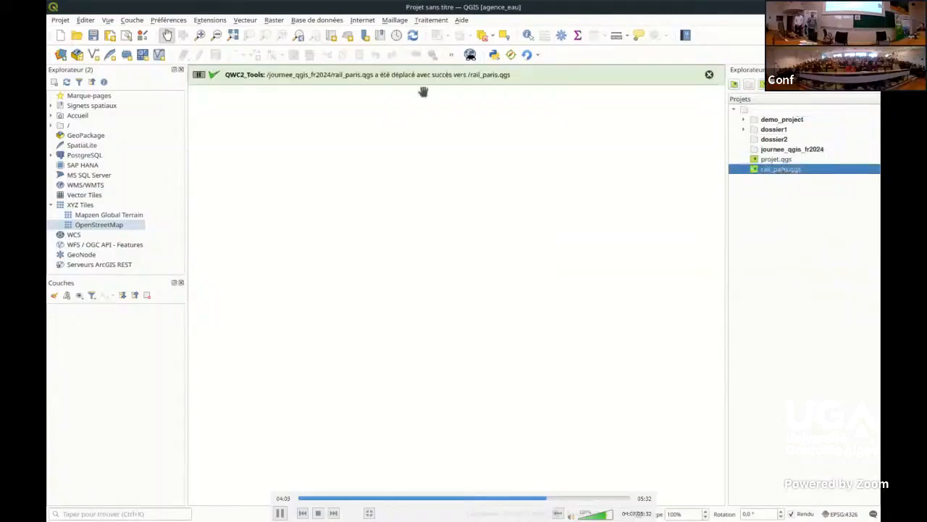
left_click(708, 76)
left_click_drag(769, 174, 811, 150)
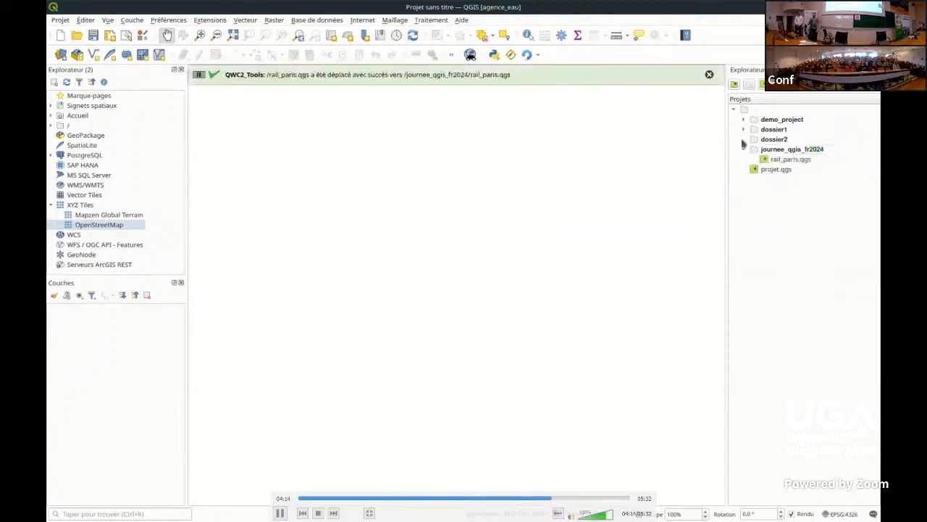
left_click(710, 76)
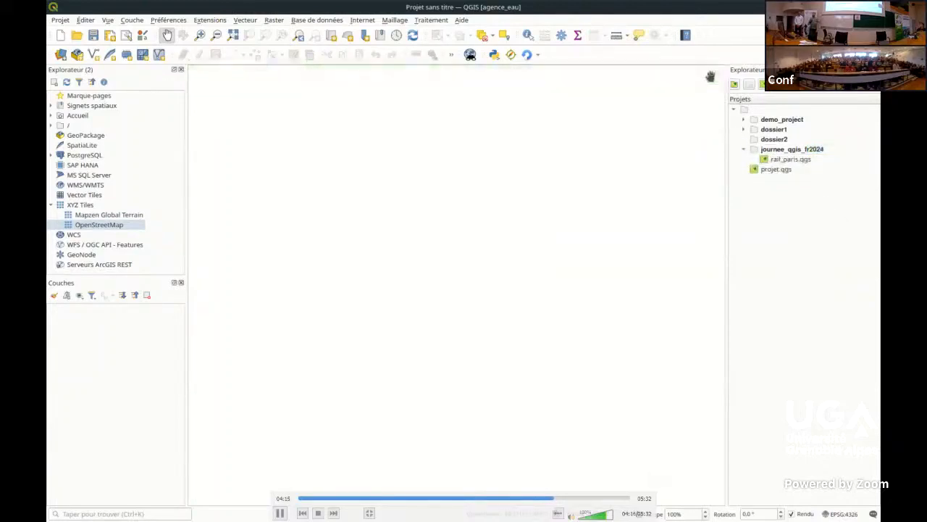
Move the journee_qgis_fr2024 folder into the demo_project folder
left_click(775, 151)
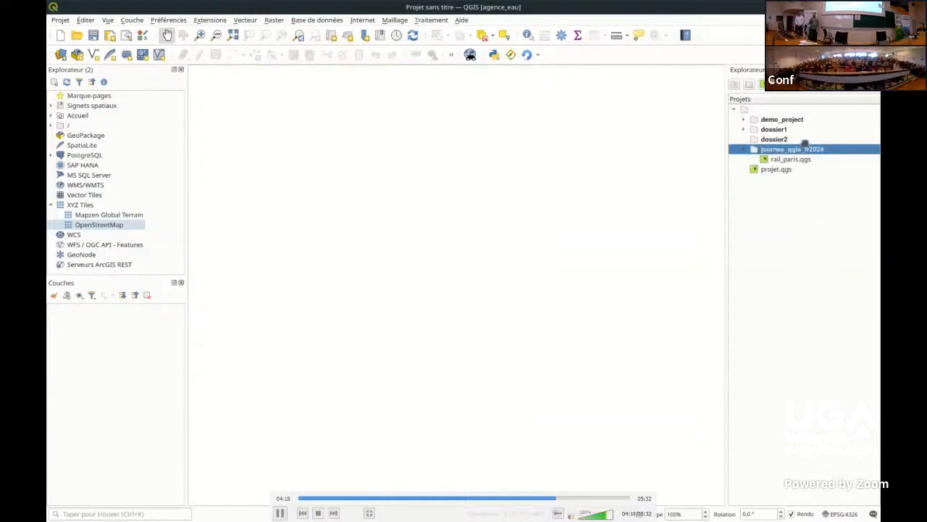
left_click_drag(805, 143, 818, 119)
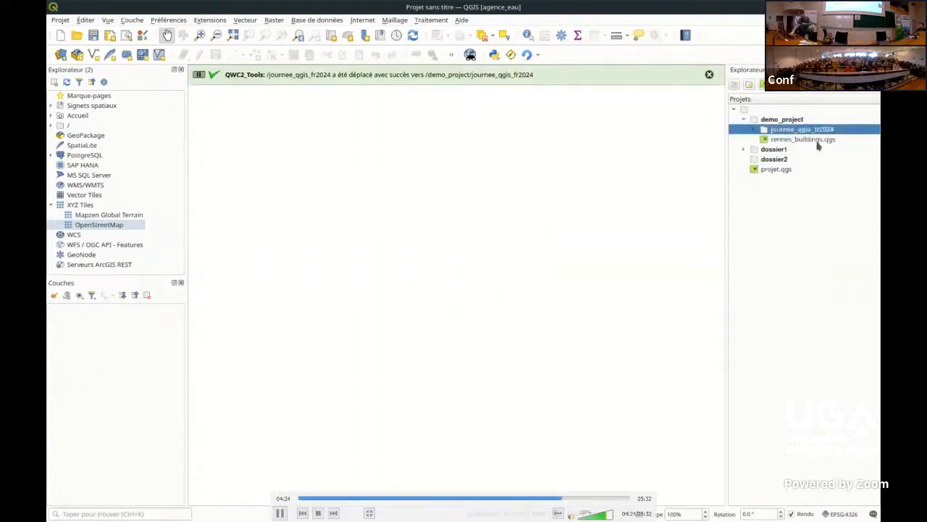
Leave the full-screen video, switch to the LibreOffice Impress presentation and start its slideshow from the first slide
key("Escape")
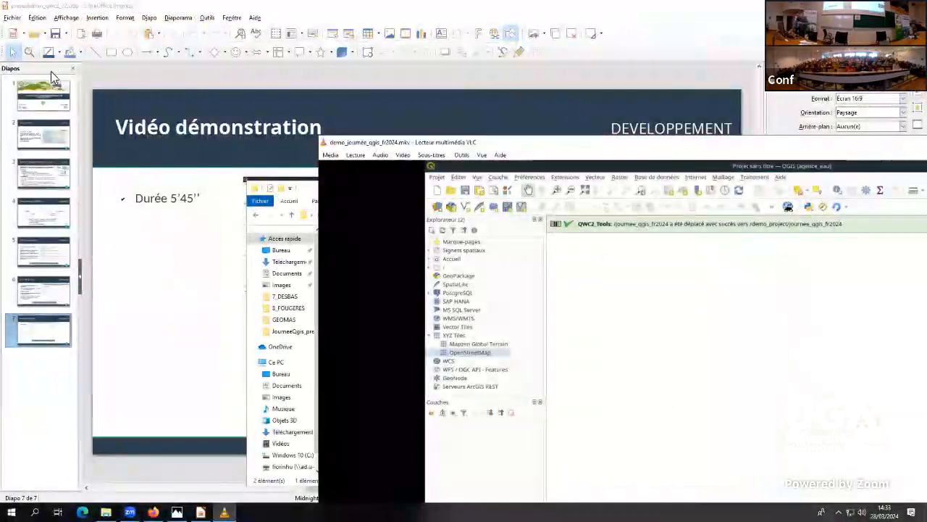
left_click(43, 94)
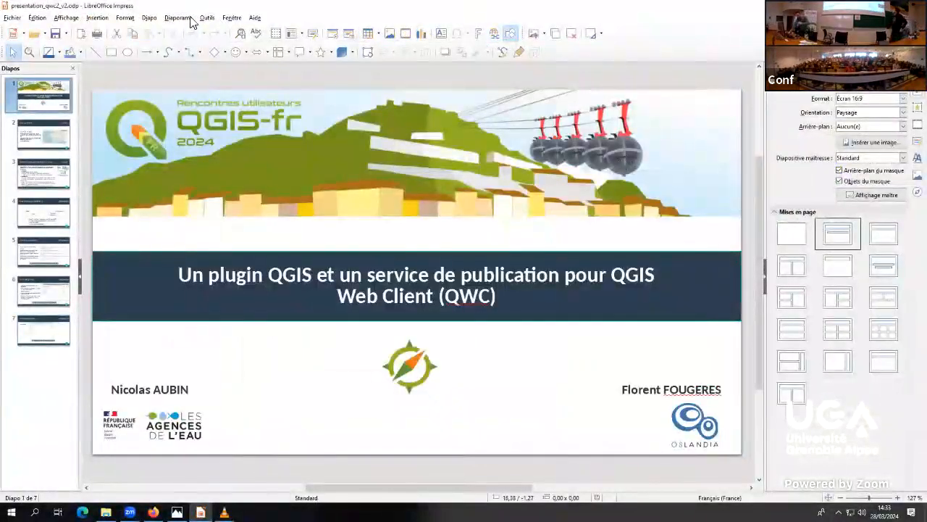
left_click(178, 17)
left_click(187, 32)
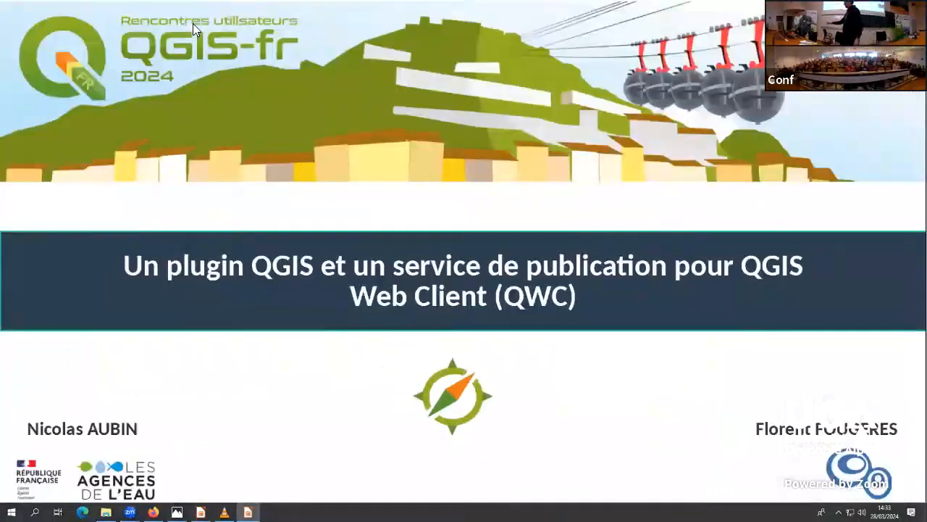